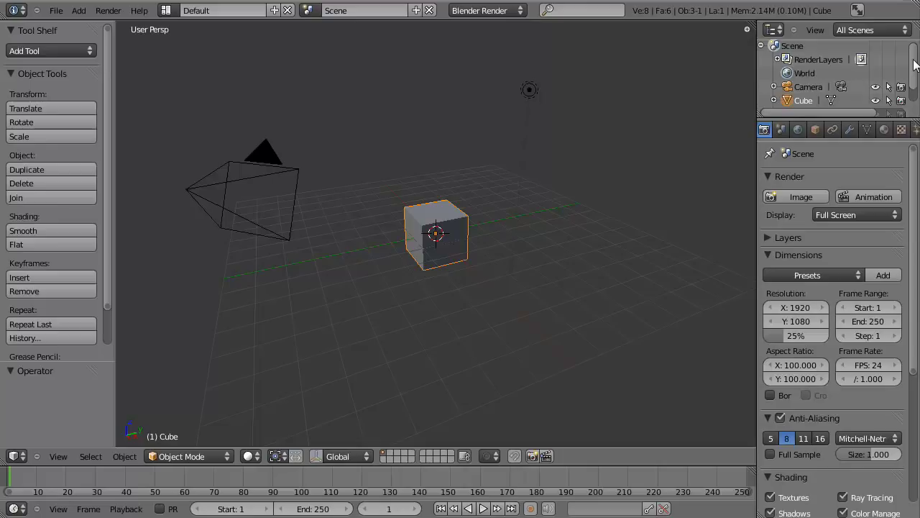
Scrub the timeline playhead through the animation to frame 32, ending at frame -1
scroll(916, 66, down, 3)
scroll(916, 65, up, 3)
mouse_move(913, 176)
mouse_down()
mouse_move(910, 268)
mouse_move(914, 176)
mouse_up()
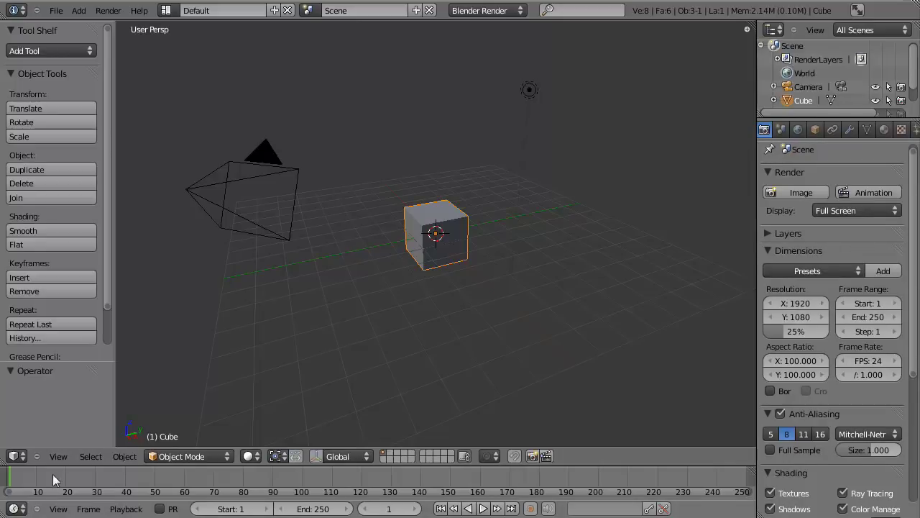
drag(25, 475, 64, 475)
drag(69, 474, 7, 511)
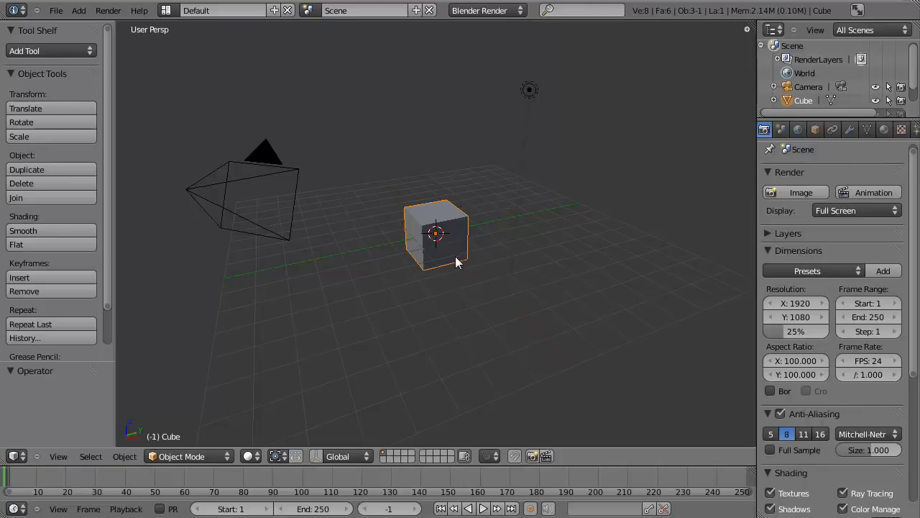
Orbit and zoom the viewport to a low, distant angle with the camera and lamp above the cube
middle_drag(442, 293, 388, 289)
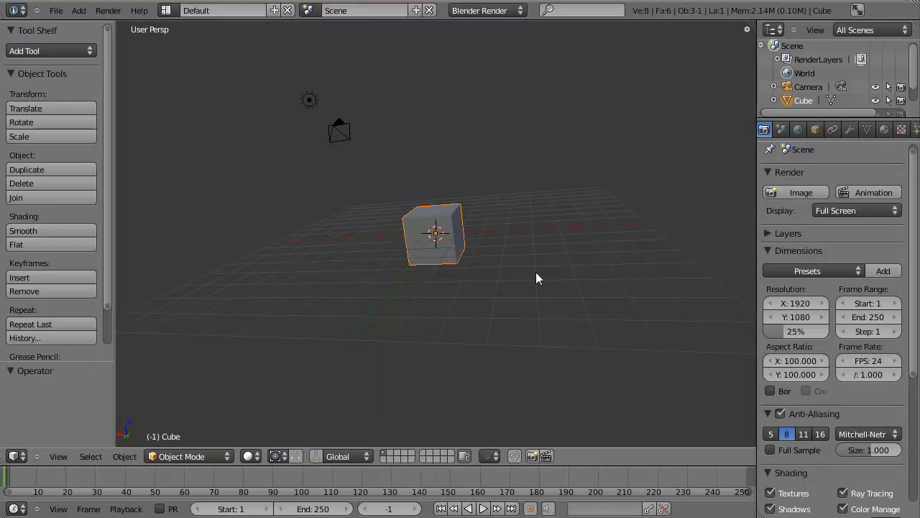
middle_drag(484, 335, 493, 306)
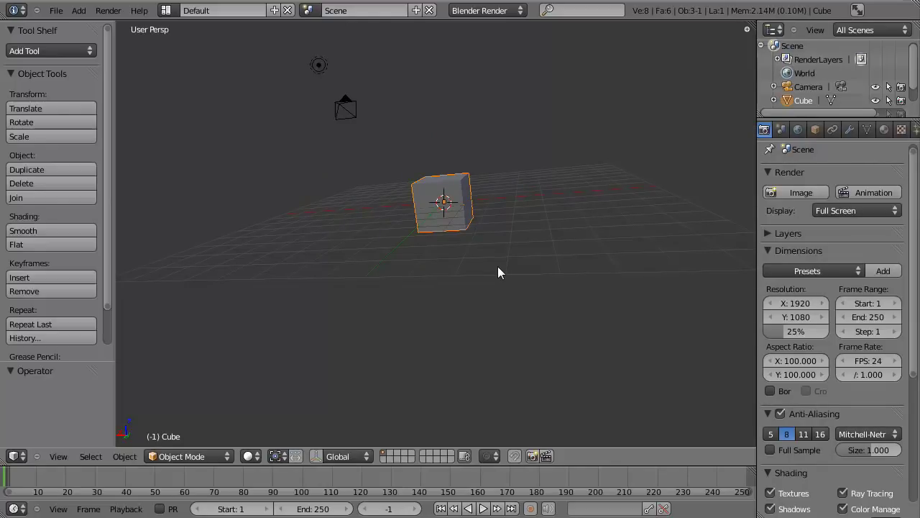
scroll(496, 259, down, 7)
scroll(493, 251, up, 8)
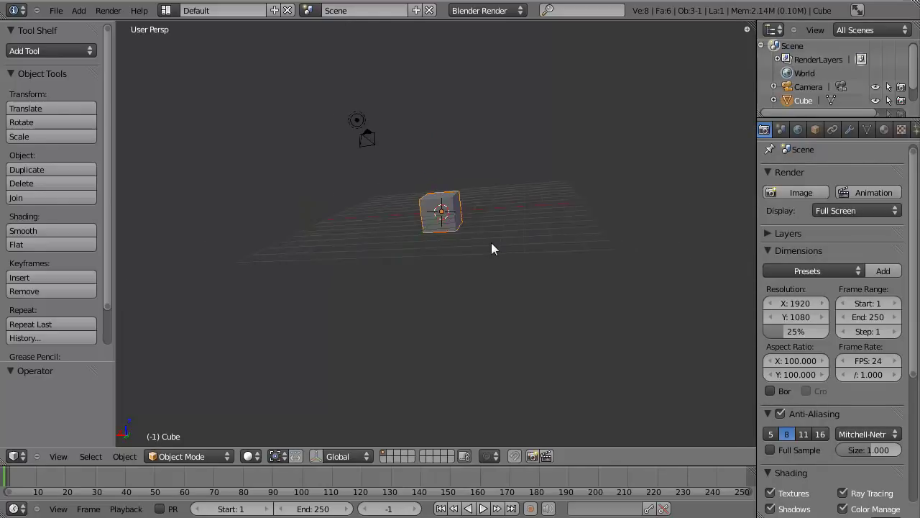
scroll(491, 241, down, 5)
middle_drag(479, 240, 333, 344)
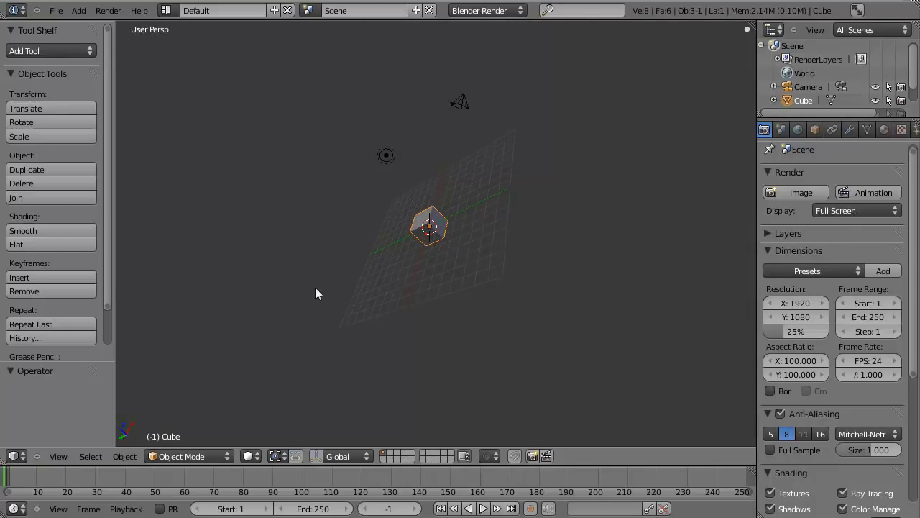
middle_drag(368, 294, 529, 234)
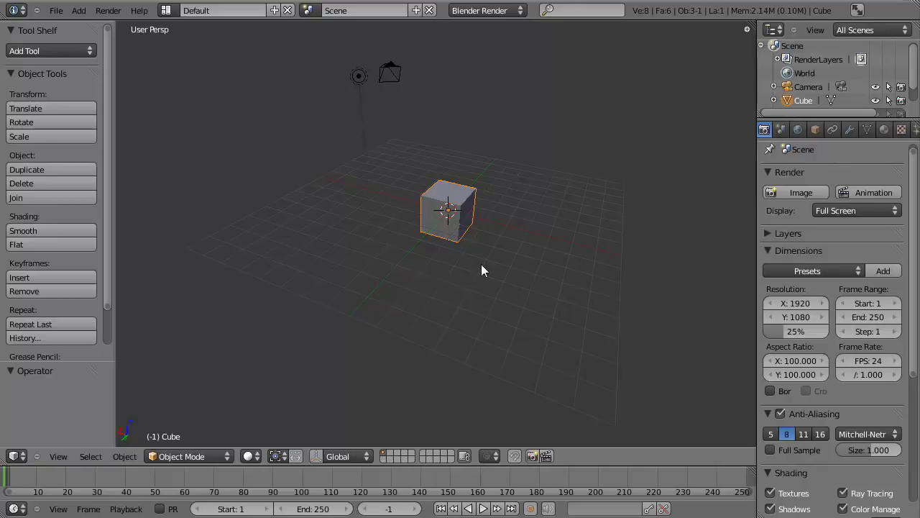
Cycle the numpad views top, front, right, bottom, back and left, ending on bottom
key(KP_7)
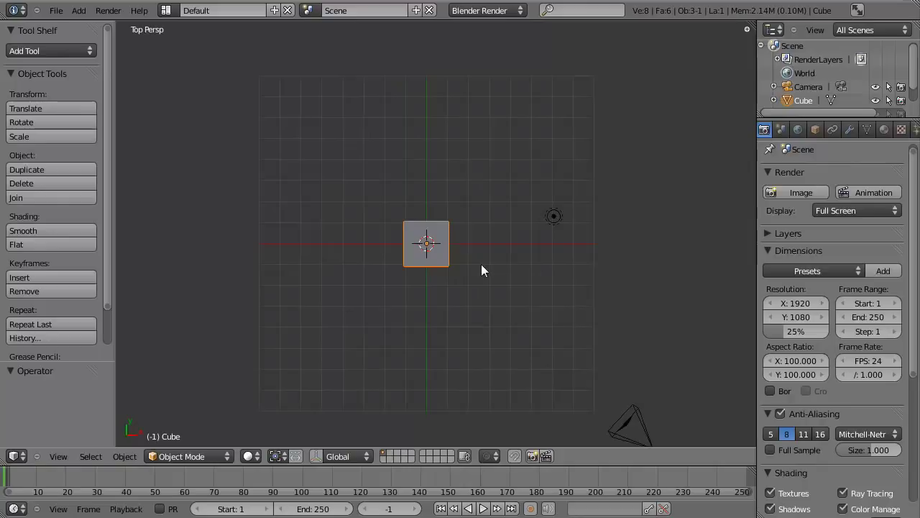
key(KP_1)
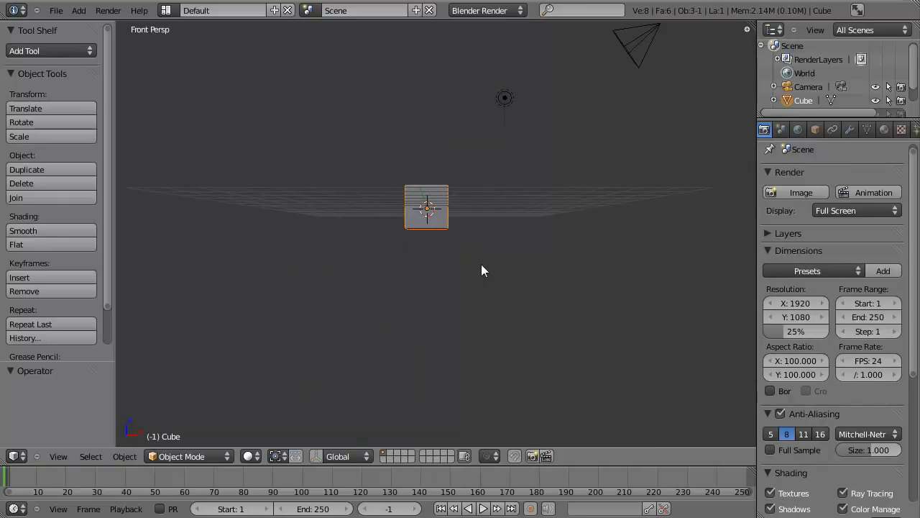
key(KP_3)
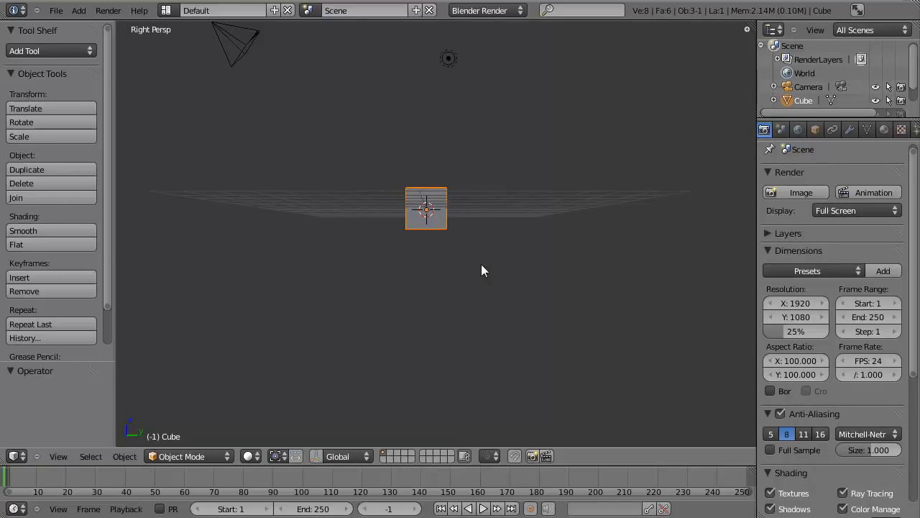
key(ctrl+KP_7)
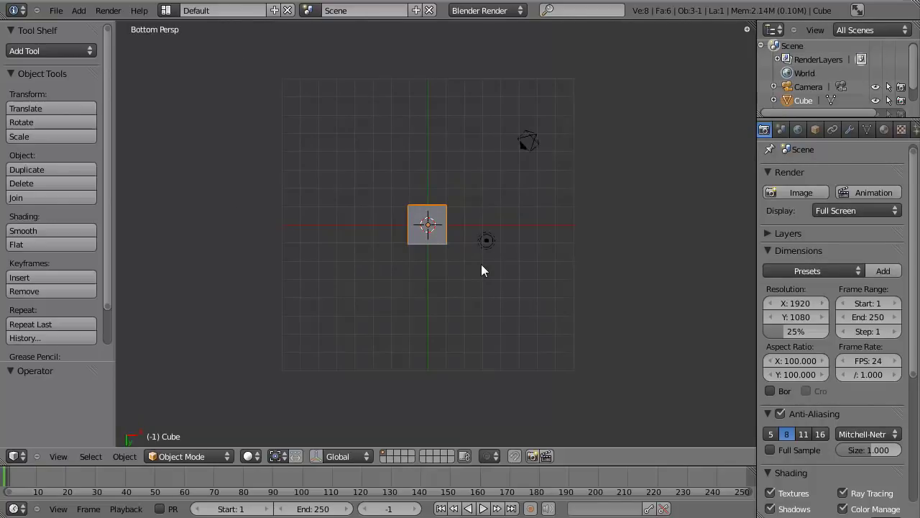
key(ctrl+KP_1)
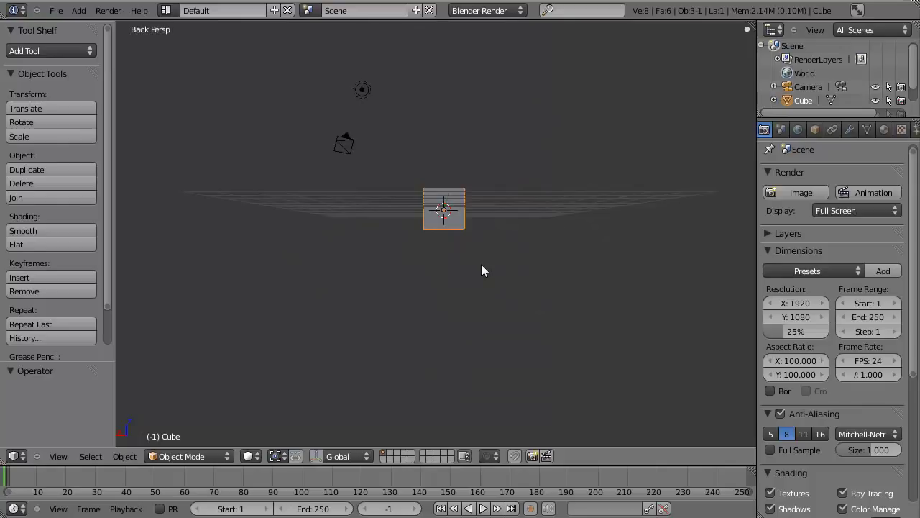
key(ctrl+KP_3)
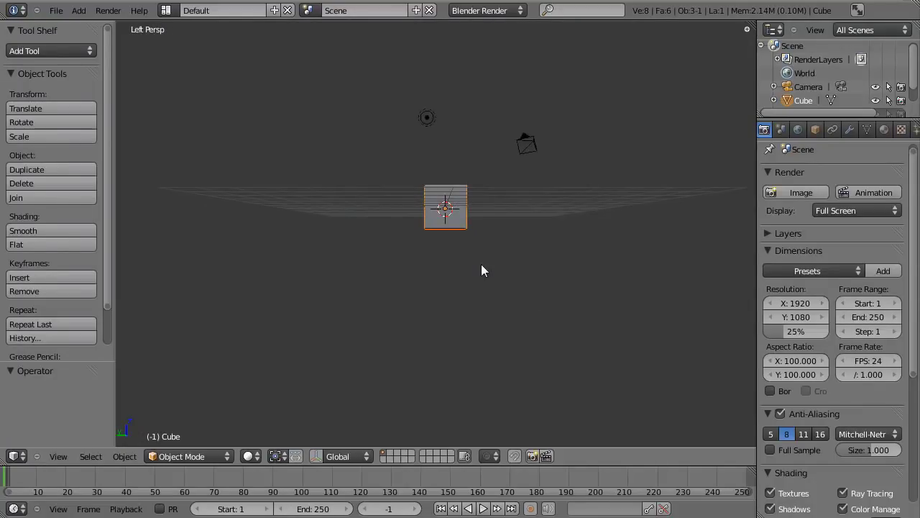
key(ctrl+KP_7)
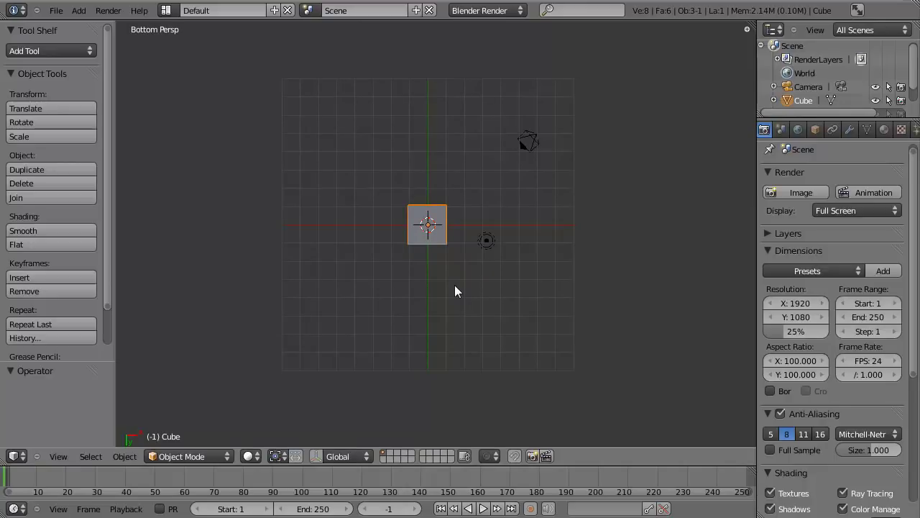
Switch to orthographic and step-rotate the view with numpad 8, 2, 4, 6 to an angled look down at the cube
key(KP_5)
key(KP_5)
key(KP_5)
key(KP_5)
key(KP_5)
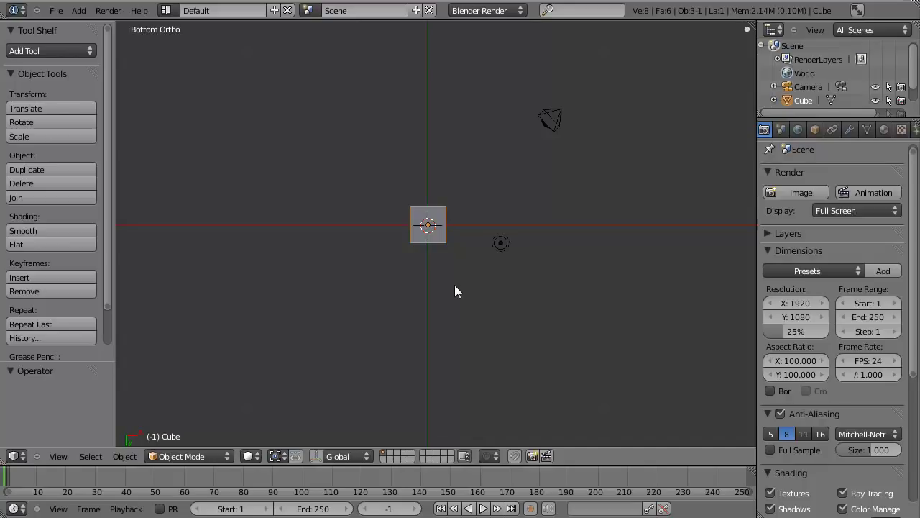
key(KP_6)
key(KP_6)
key(KP_6)
key(KP_6)
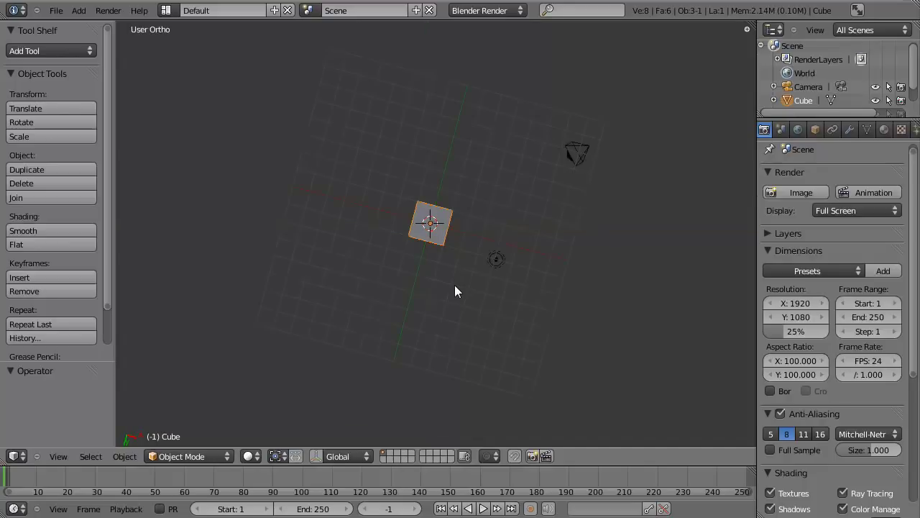
key(KP_8)
key(KP_8)
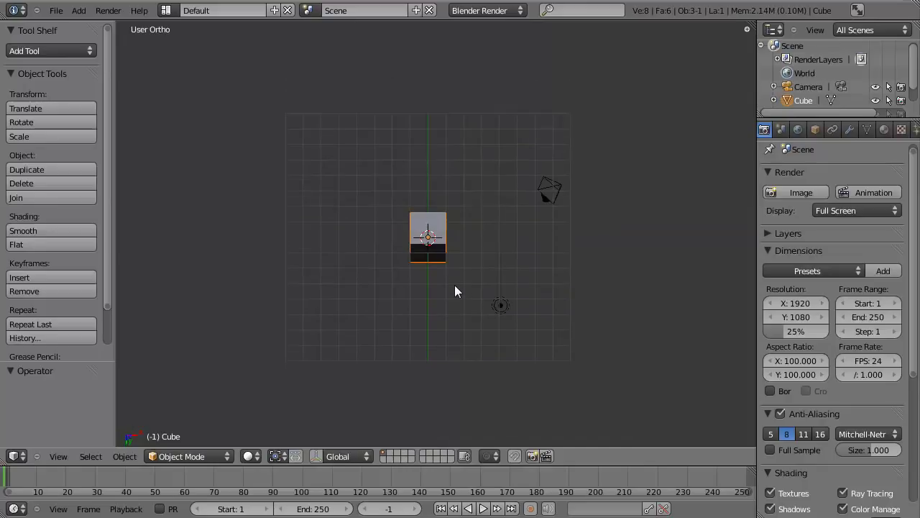
key(KP_6)
key(KP_6)
key(KP_6)
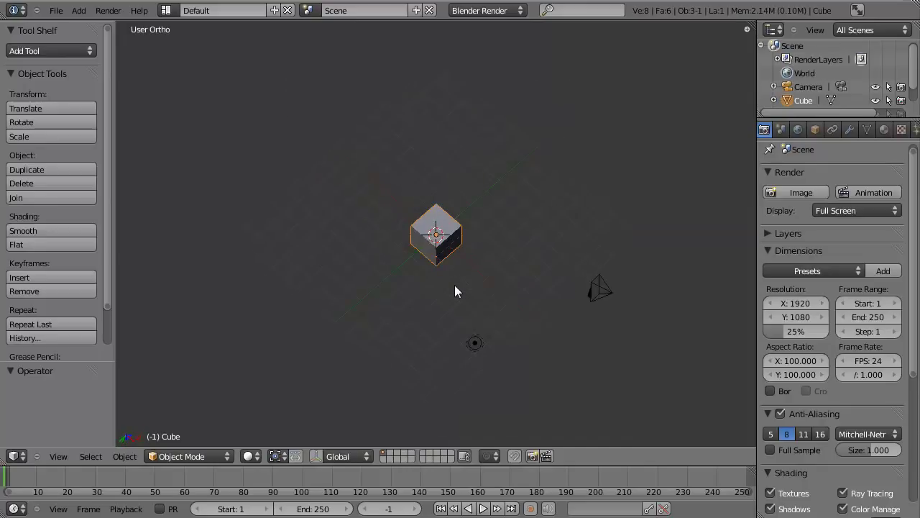
key(KP_2)
key(KP_2)
key(KP_2)
key(KP_2)
key(KP_4)
key(KP_4)
key(KP_6)
key(KP_6)
key(KP_8)
key(KP_8)
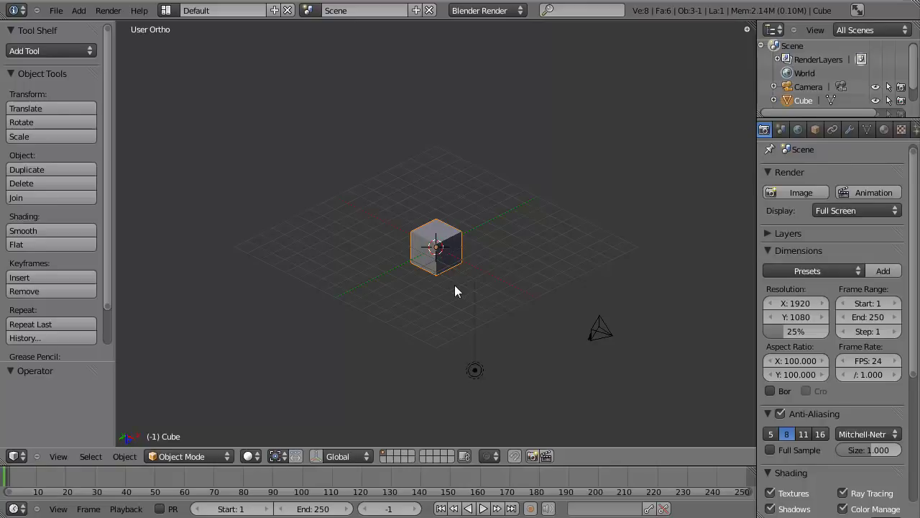
Check the camera and top views, then orbit into perspective with the camera behind the cube
key(KP_0)
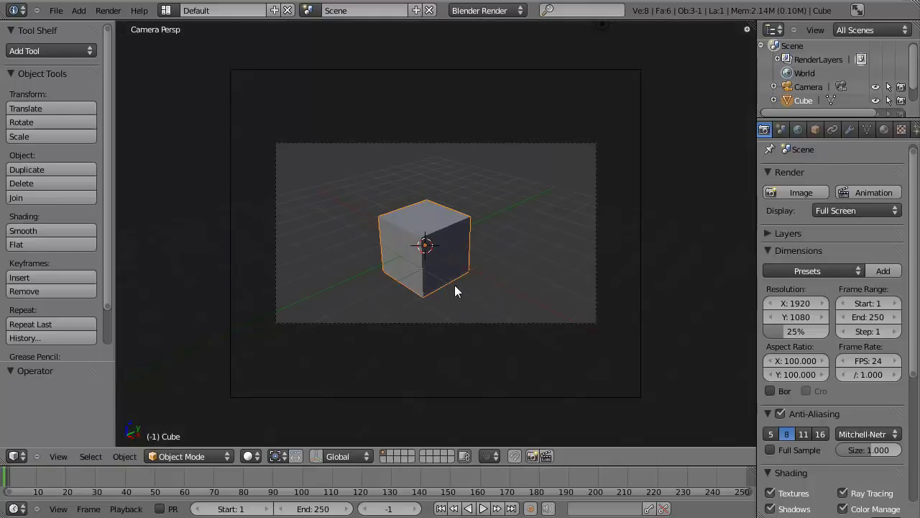
key(KP_7)
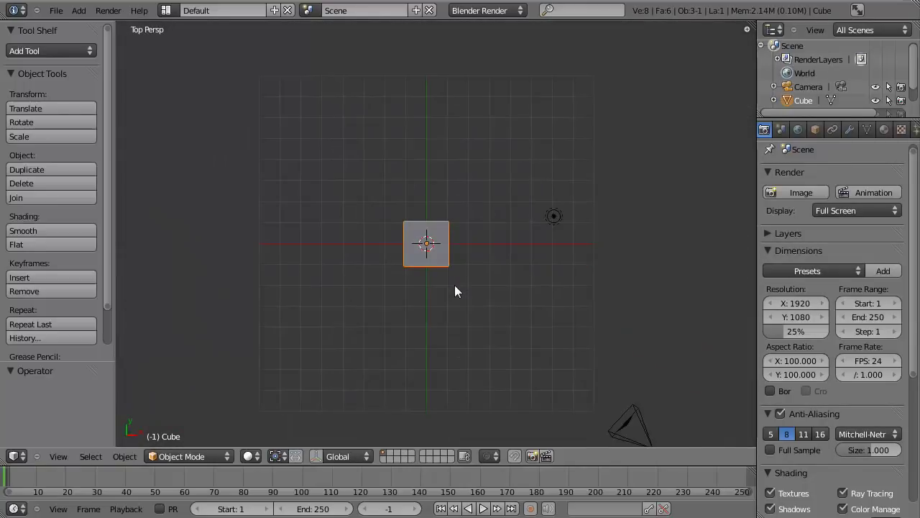
middle_drag(441, 280, 544, 210)
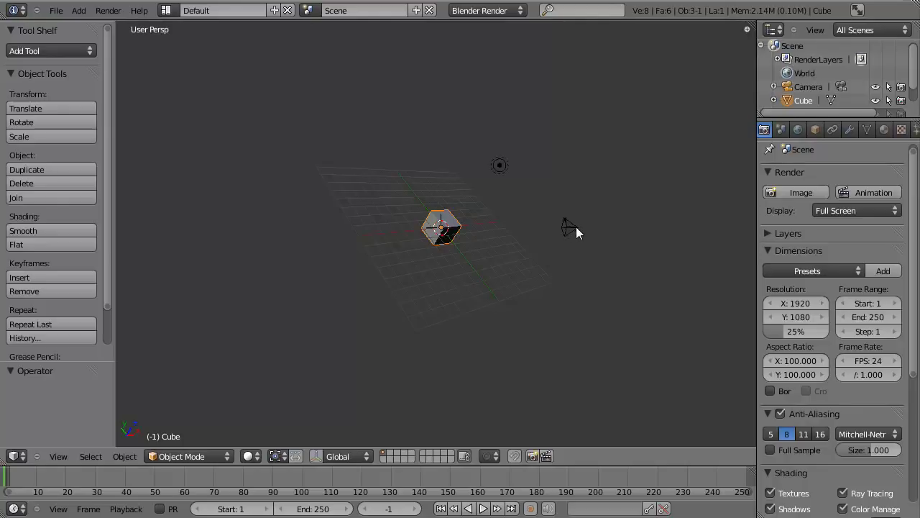
middle_drag(587, 253, 499, 300)
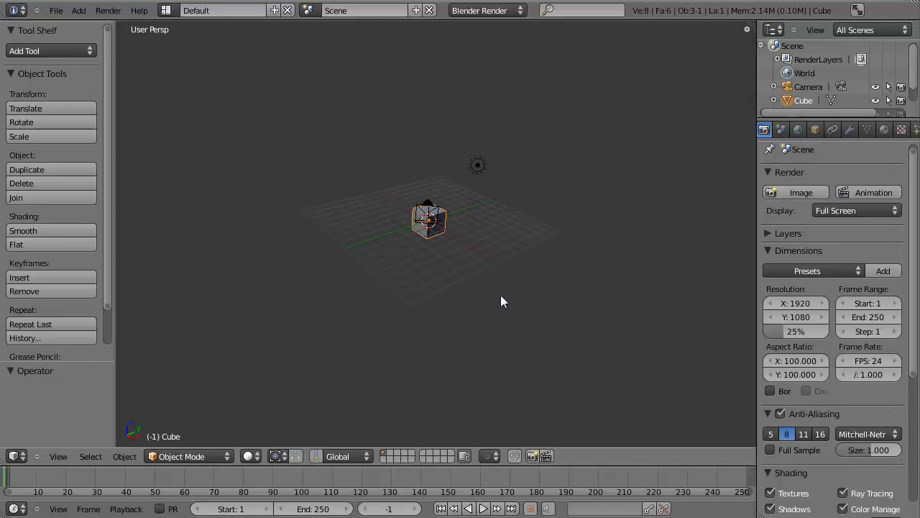
Select the camera behind the cube and look at the scene through it
right_click(426, 199)
middle_drag(508, 206, 508, 253)
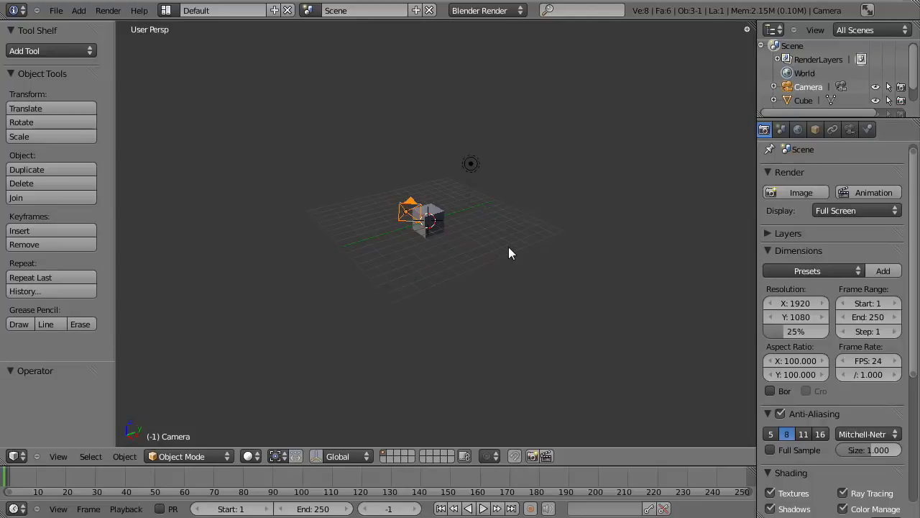
key(KP_0)
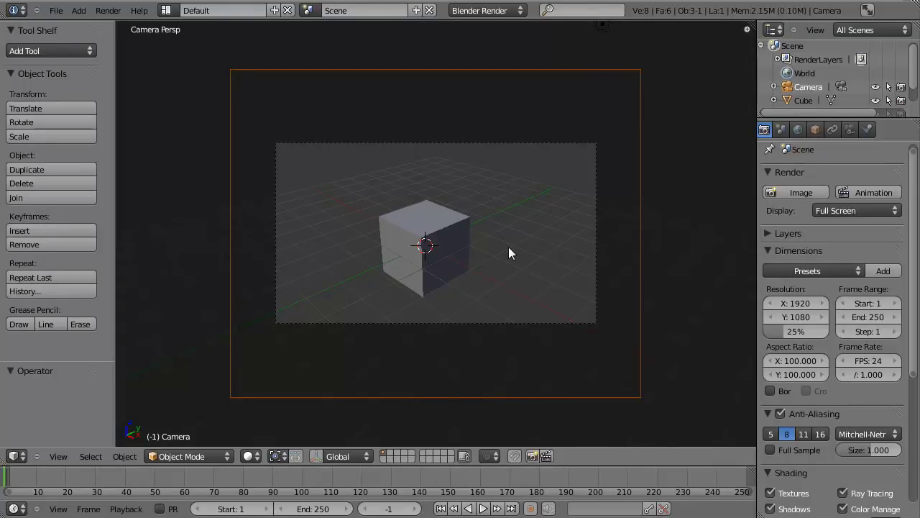
Leave camera view, deselect all with A, and orbit and zoom out over the whole scene
key(KP_7)
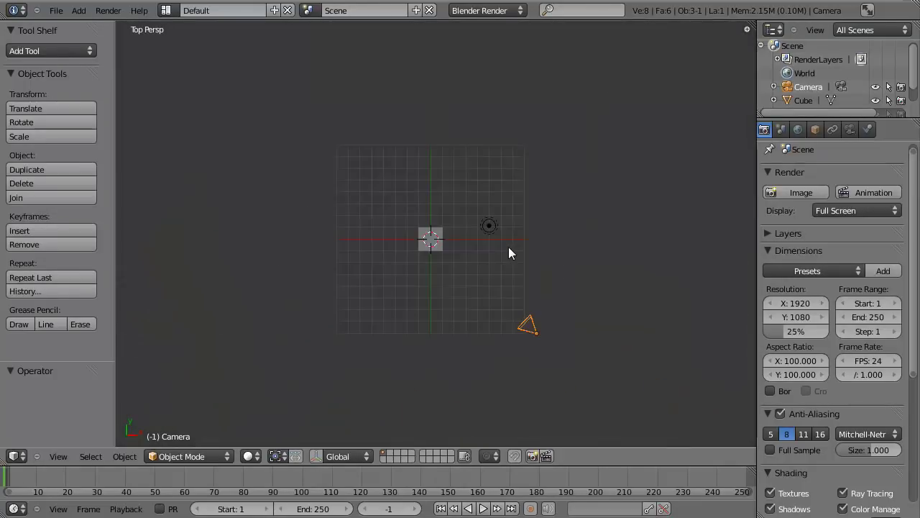
scroll(453, 371, up, 8)
middle_drag(453, 372, 566, 291)
key(a)
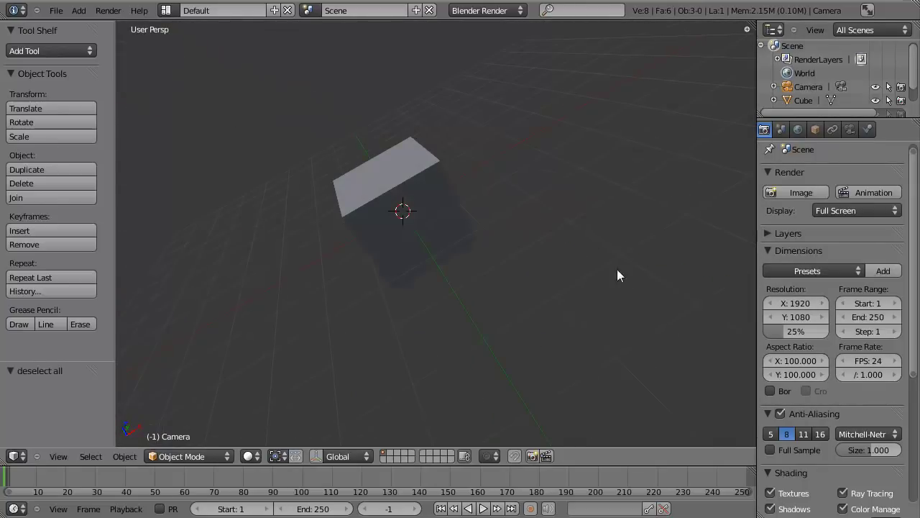
middle_drag(616, 276, 518, 333)
scroll(518, 333, down, 6)
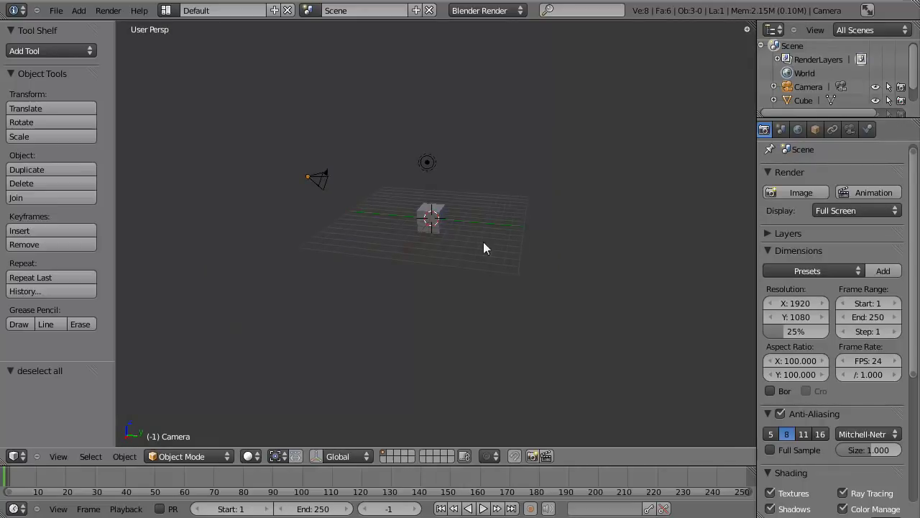